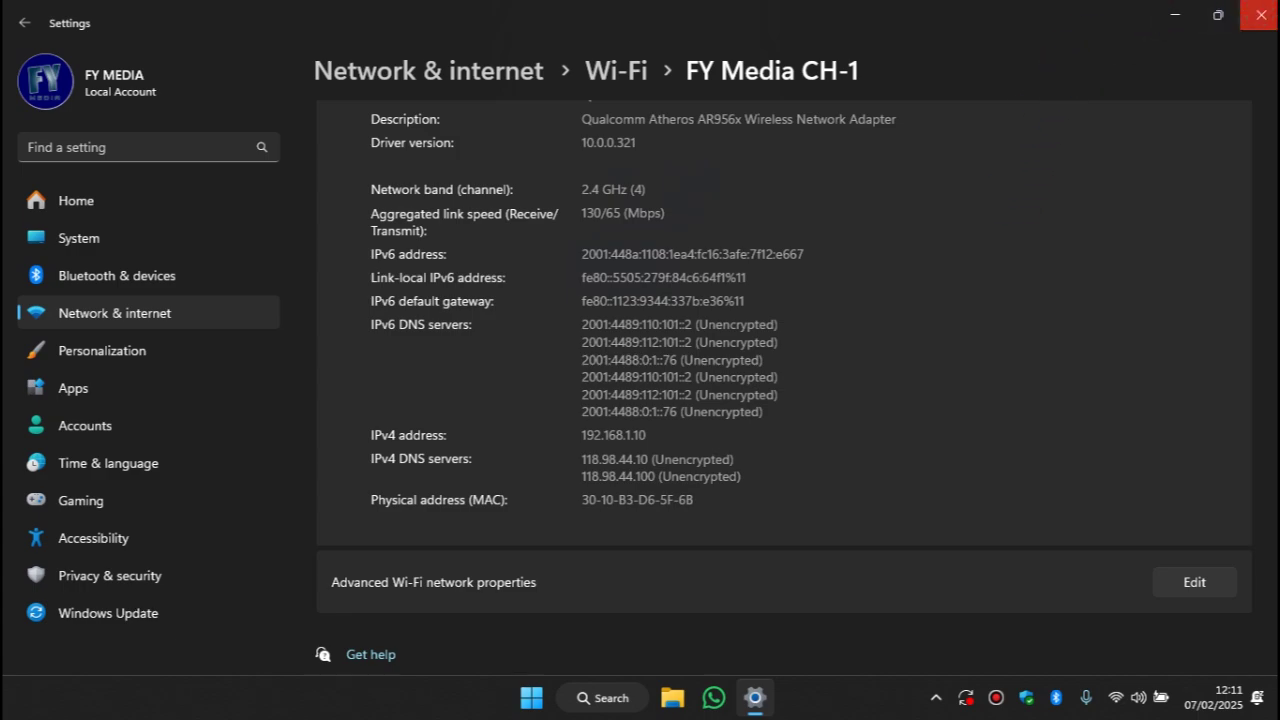
Close the Wi-Fi properties window and open the Printers & scanners system settings.
click(1260, 14)
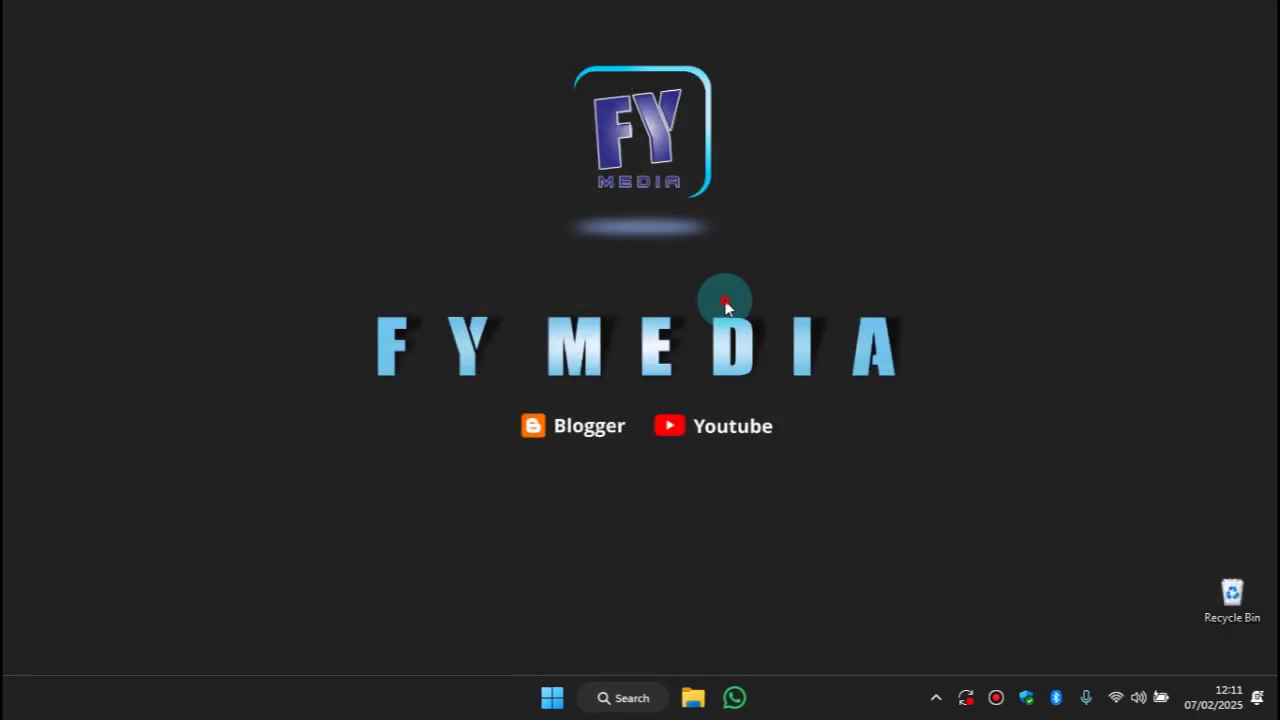
click(603, 699)
text(print)
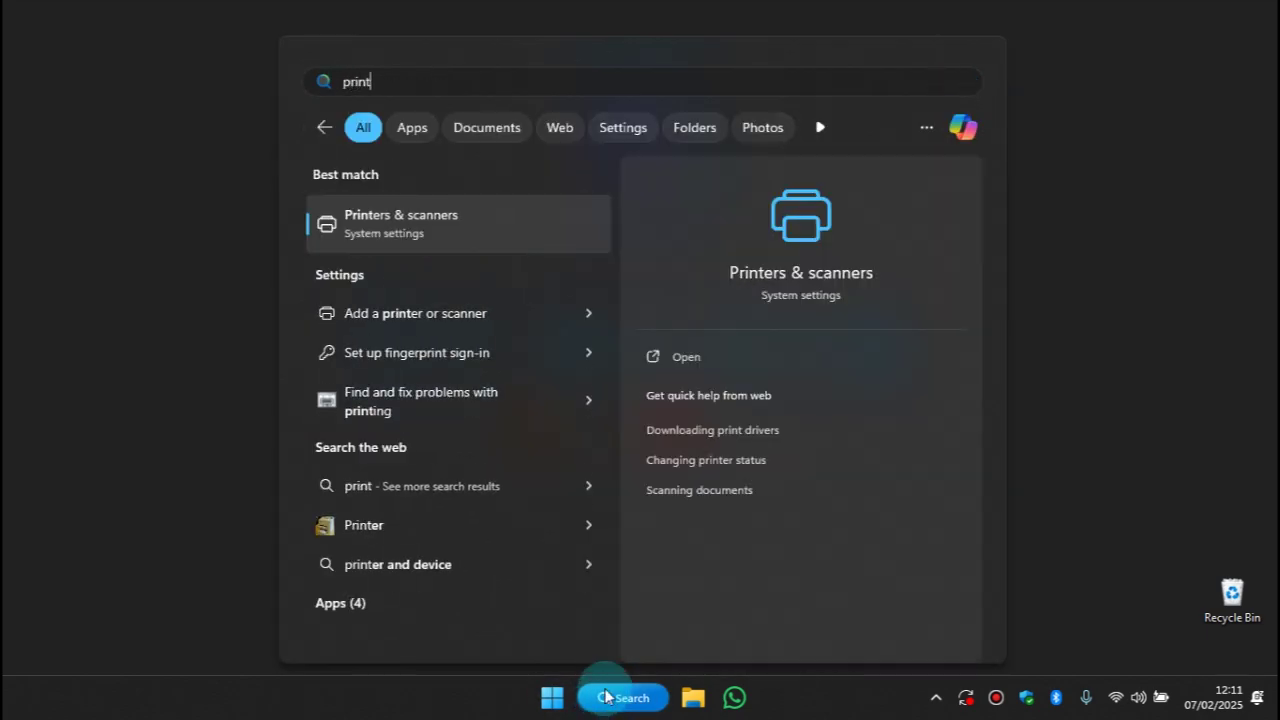
click(417, 214)
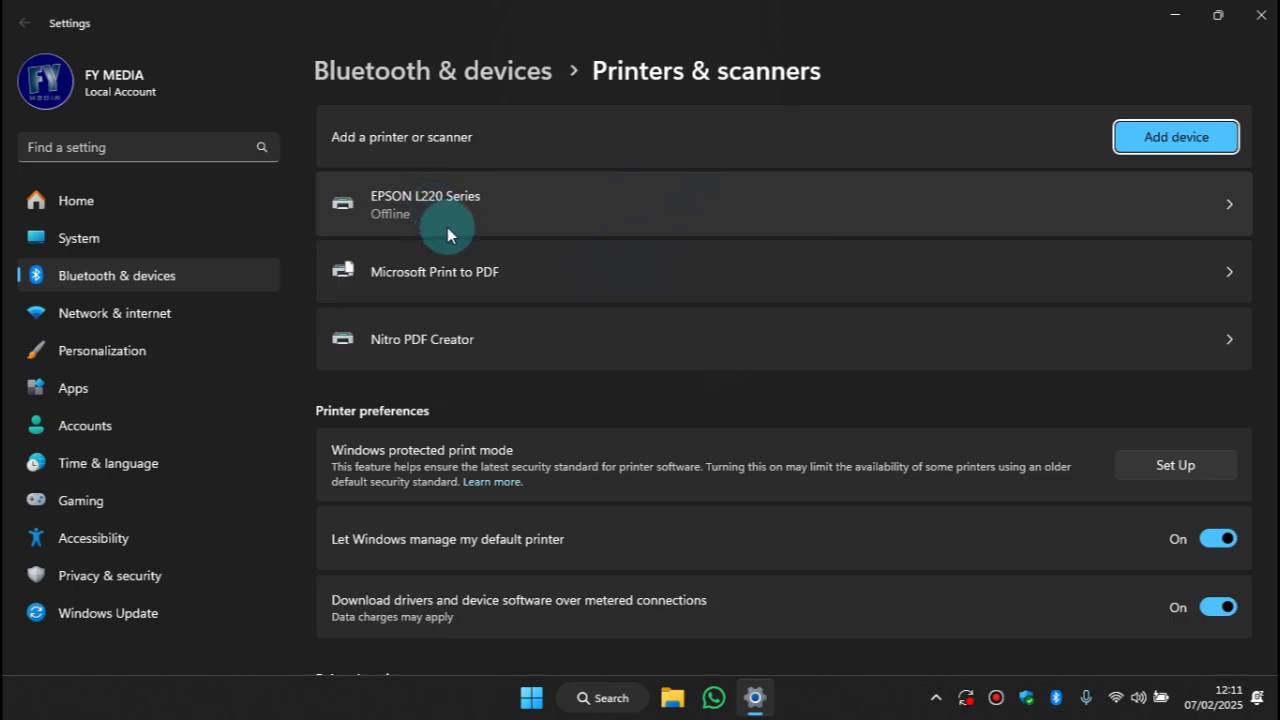
Look over the settings page of the EPSON L220 Series printer and return to the list of printers and scanners.
click(481, 215)
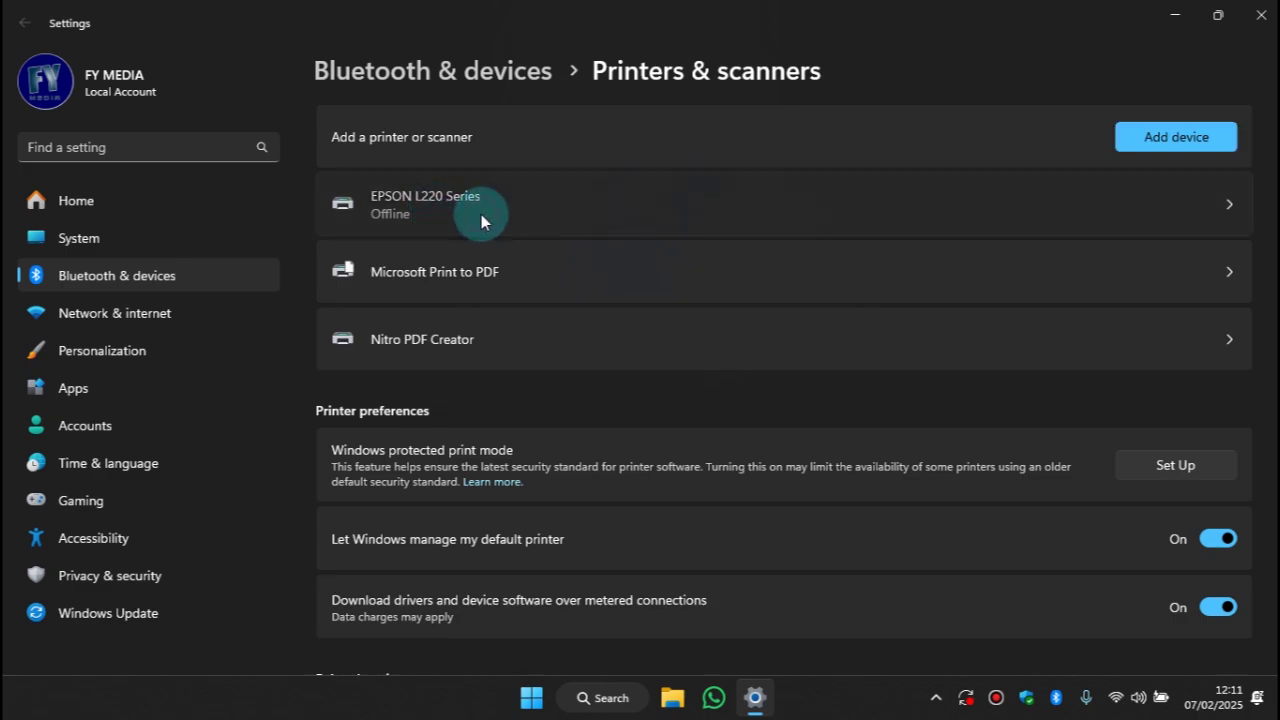
scroll(477, 391, down, 2)
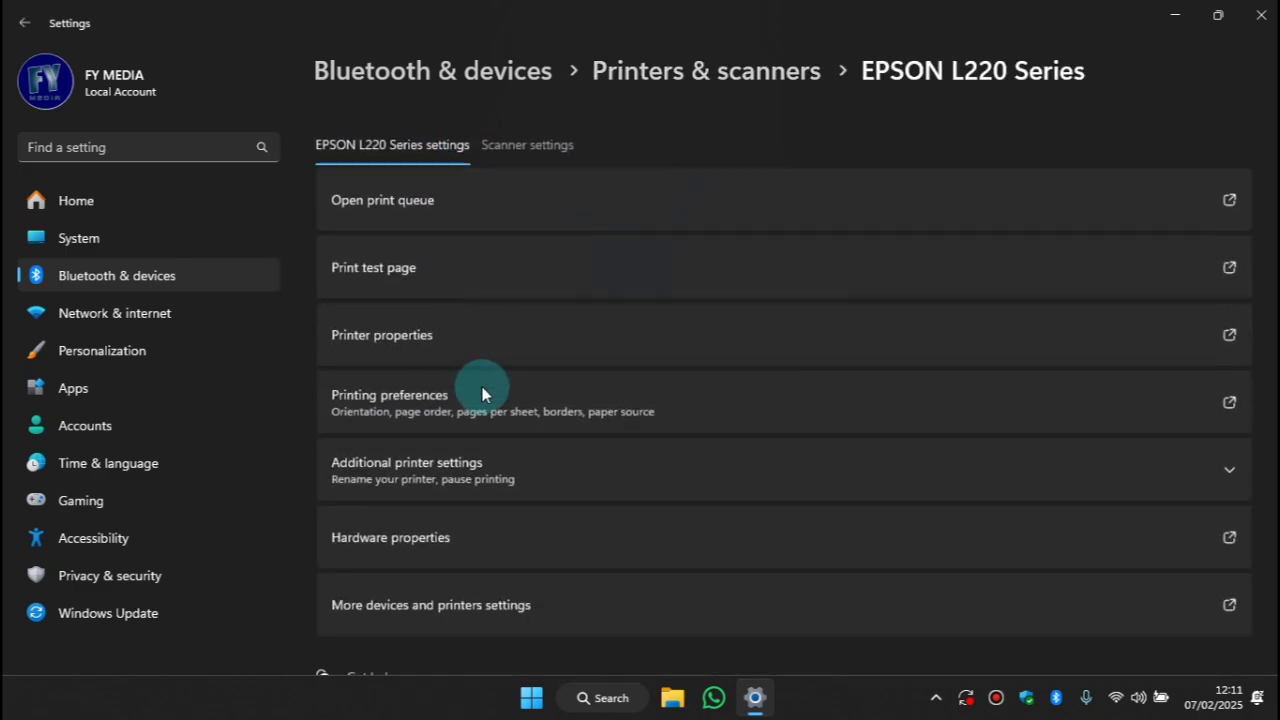
scroll(480, 400, up, 1)
scroll(480, 398, up, 1)
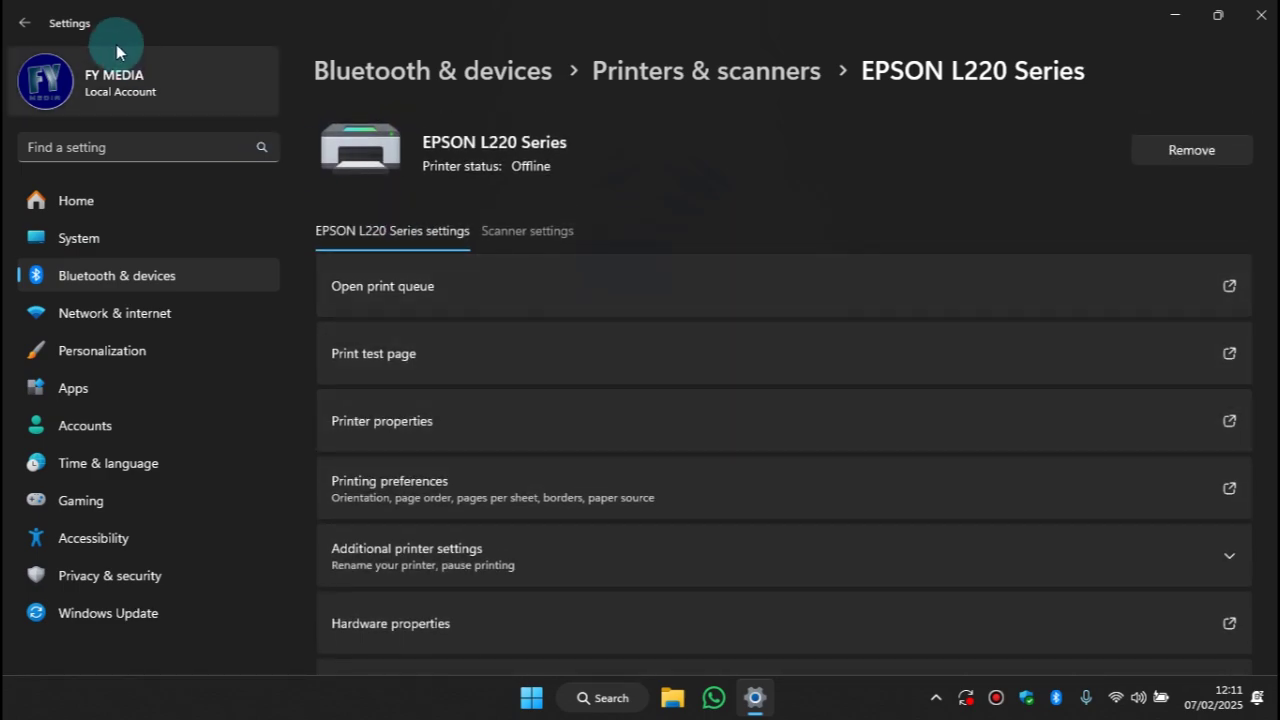
key(alt+Left)
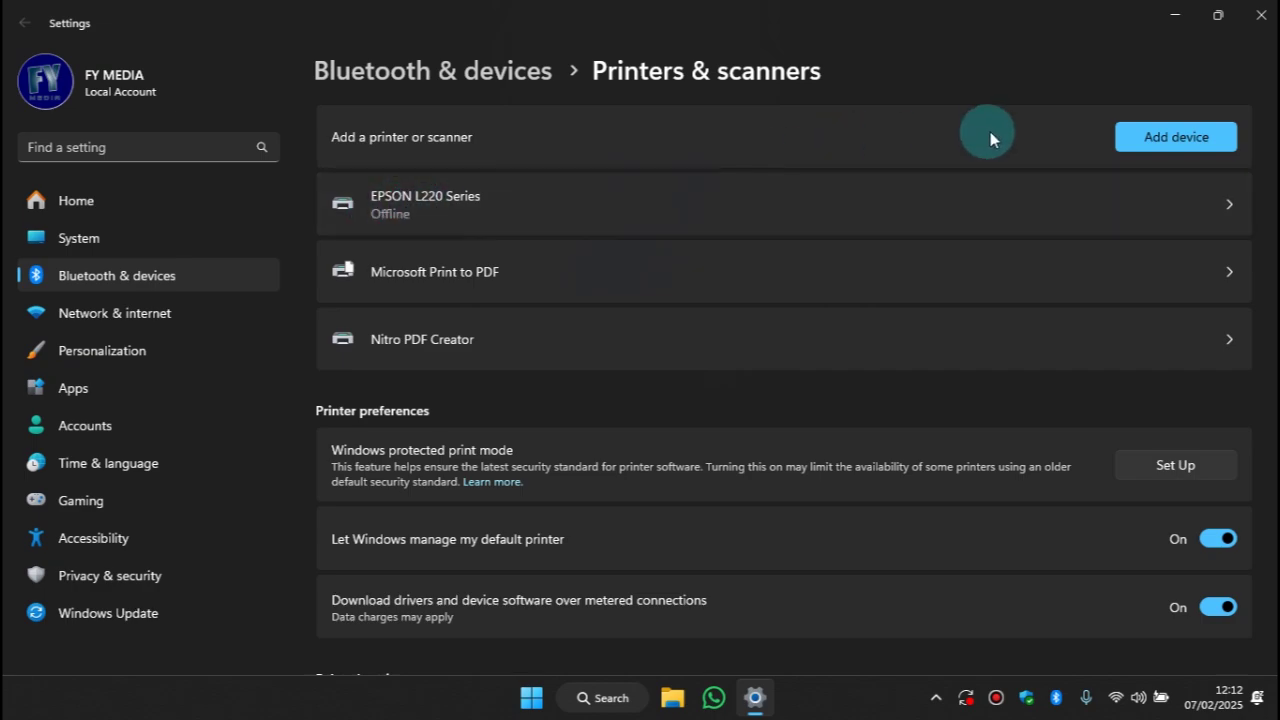
Start adding a new device manually and choose to add a printer using an IP address or hostname.
click(1166, 146)
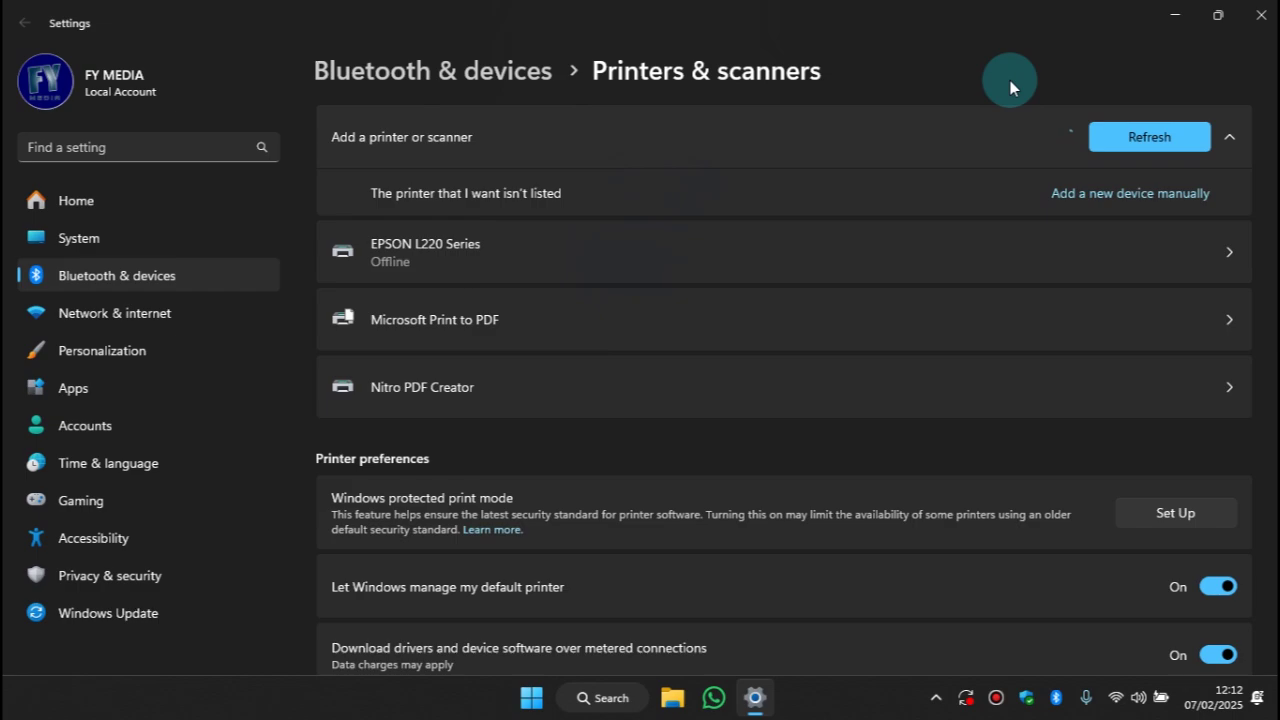
click(1069, 200)
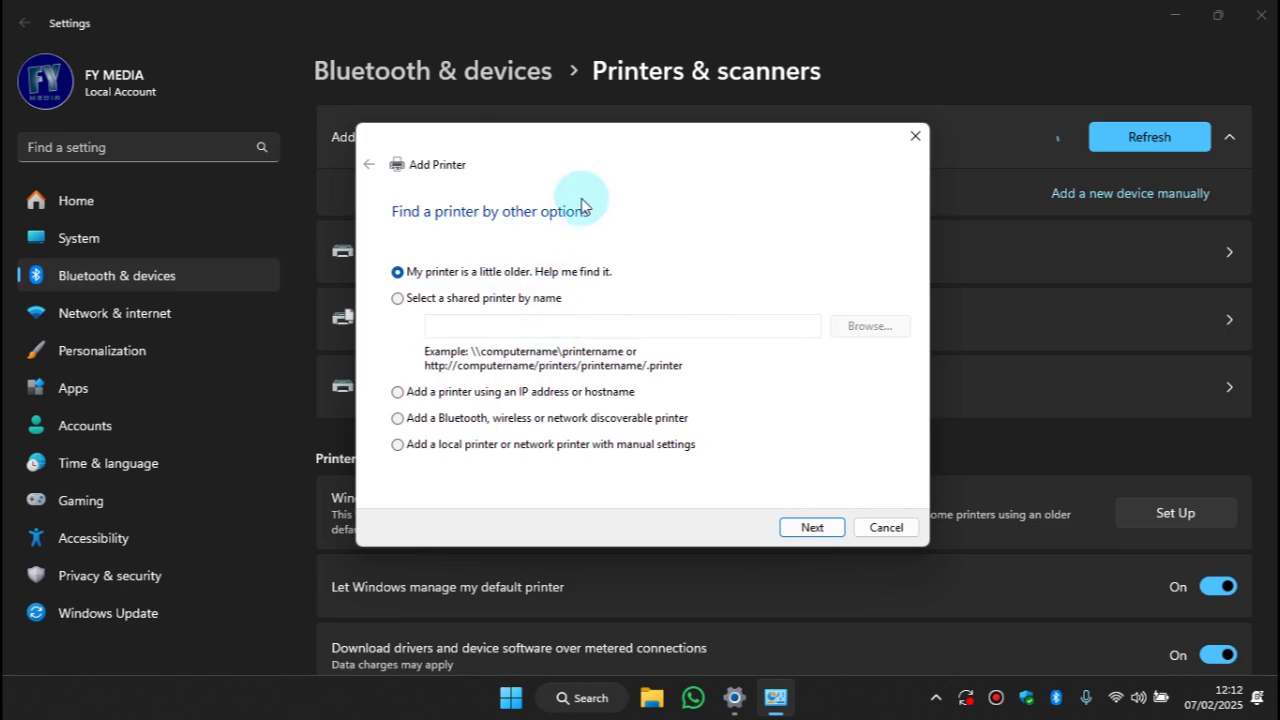
drag(556, 142, 590, 66)
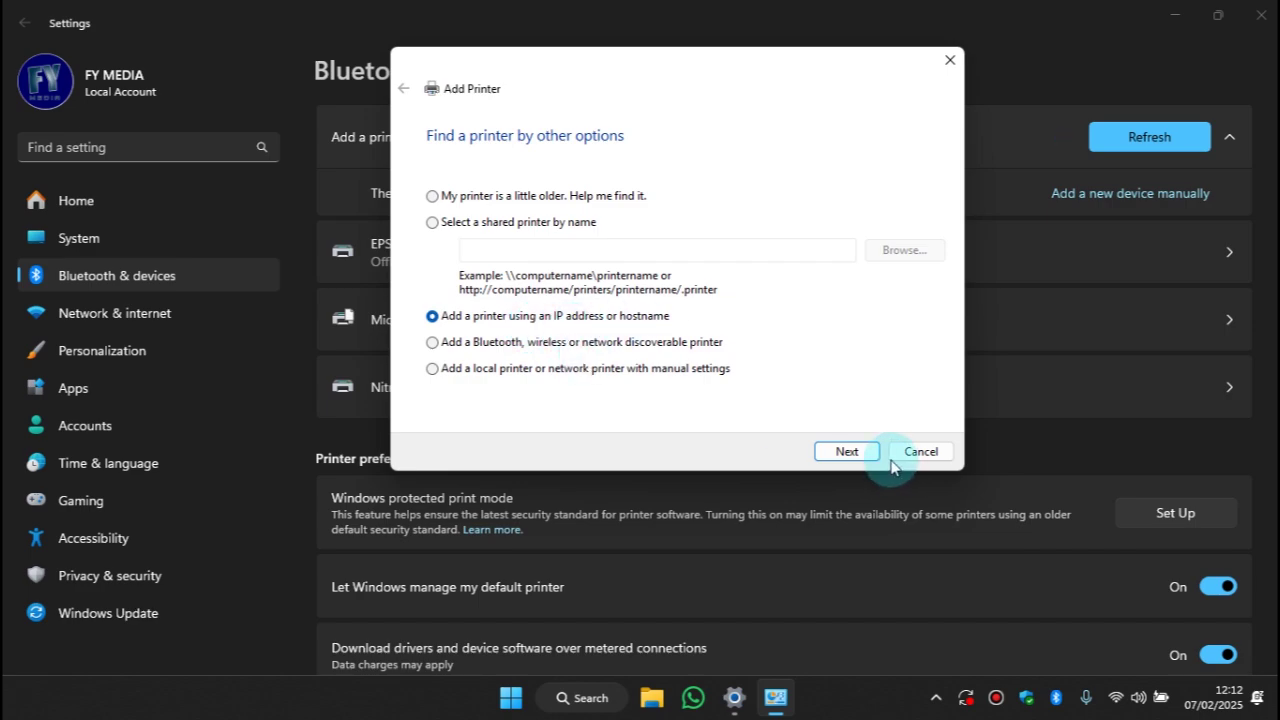
click(847, 451)
Set the device type to TCP/IP Device with IP address 192.168.1.1, keep the automatic driver query enabled, and proceed.
click(803, 185)
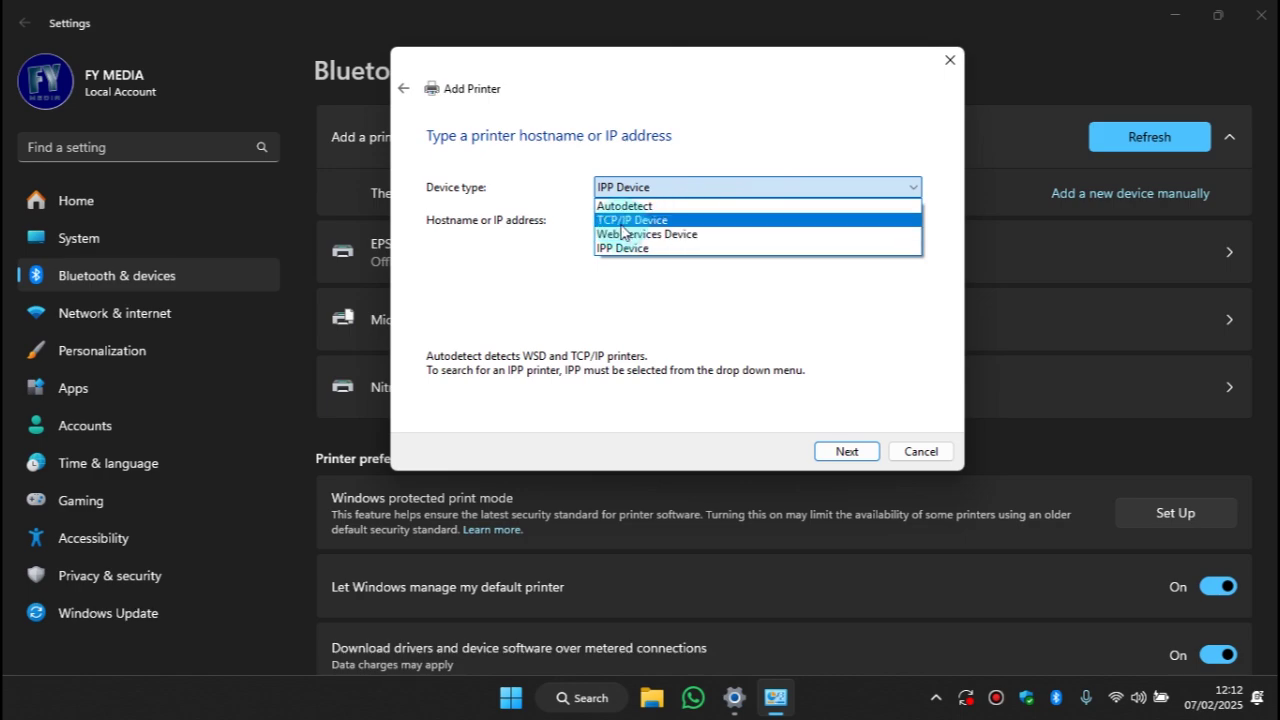
click(660, 221)
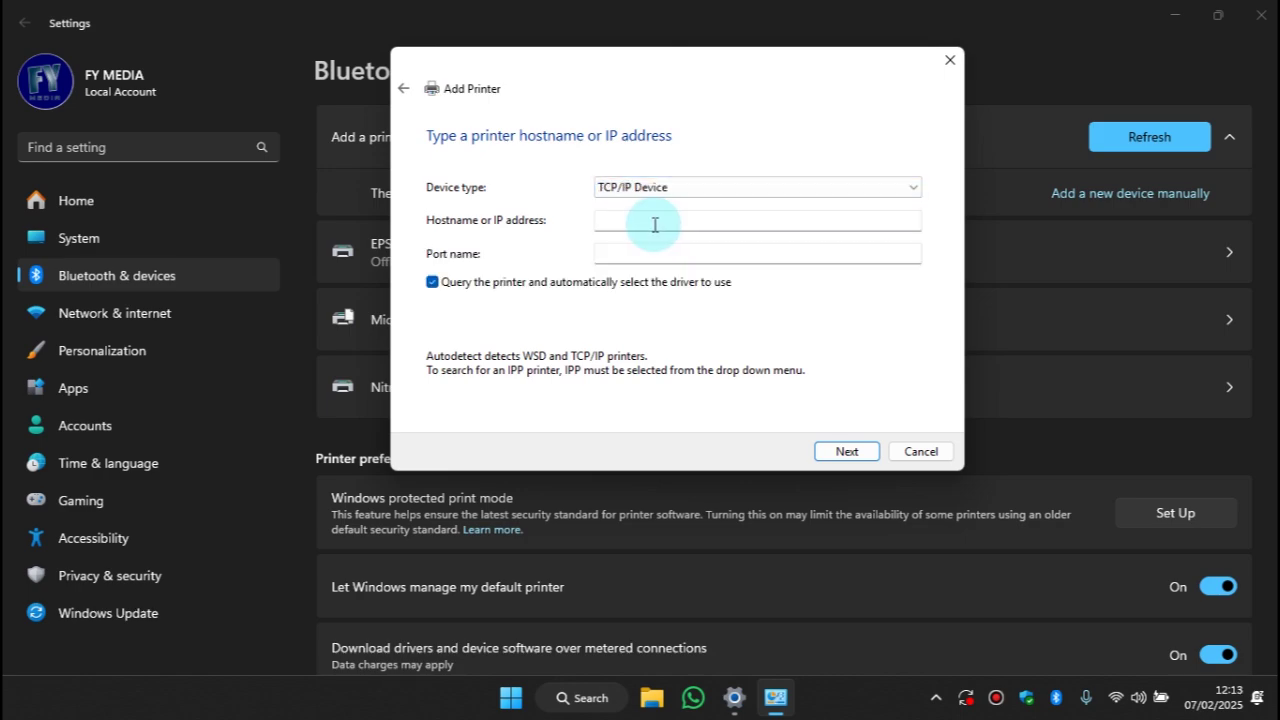
click(646, 221)
text(192.168.1.1)
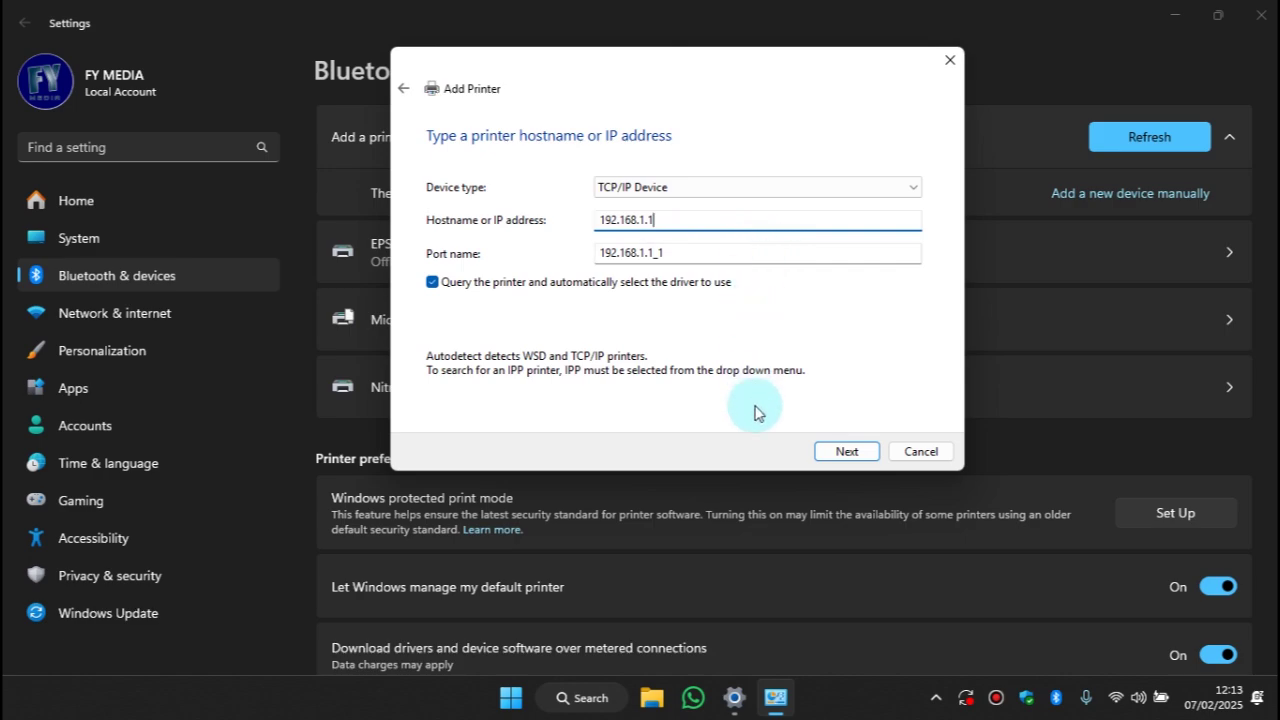
click(432, 284)
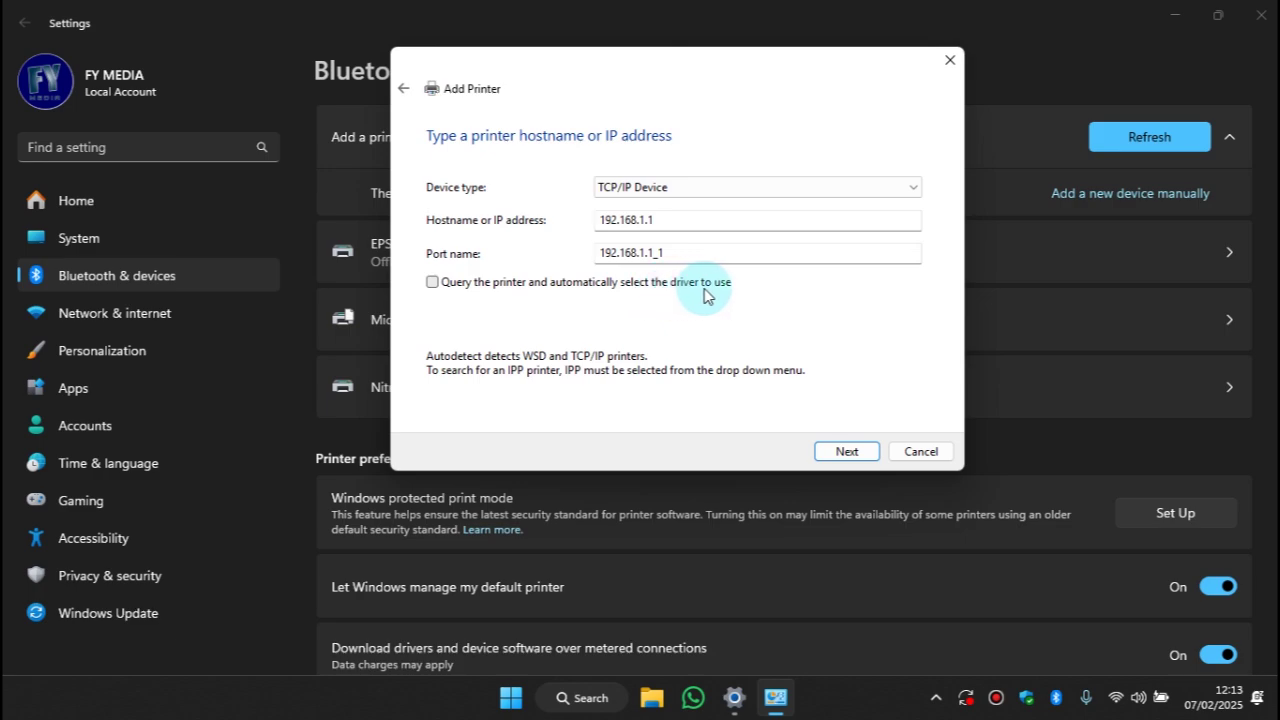
click(433, 286)
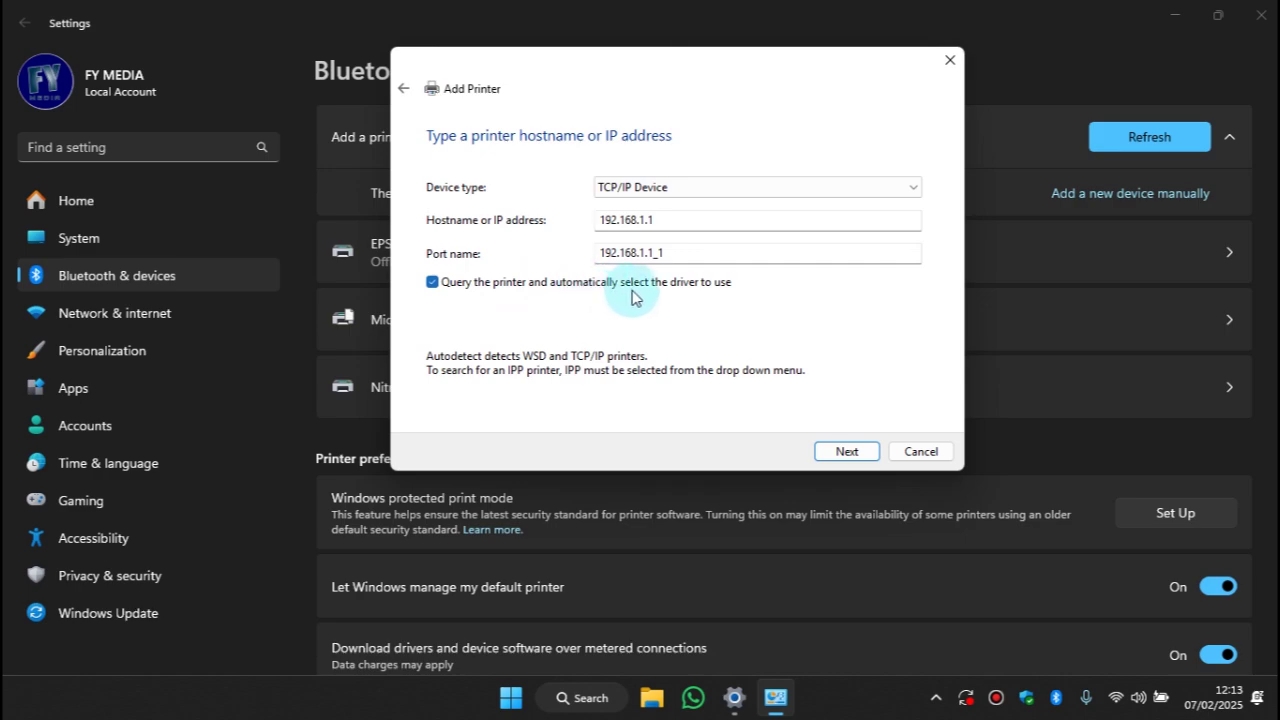
click(432, 283)
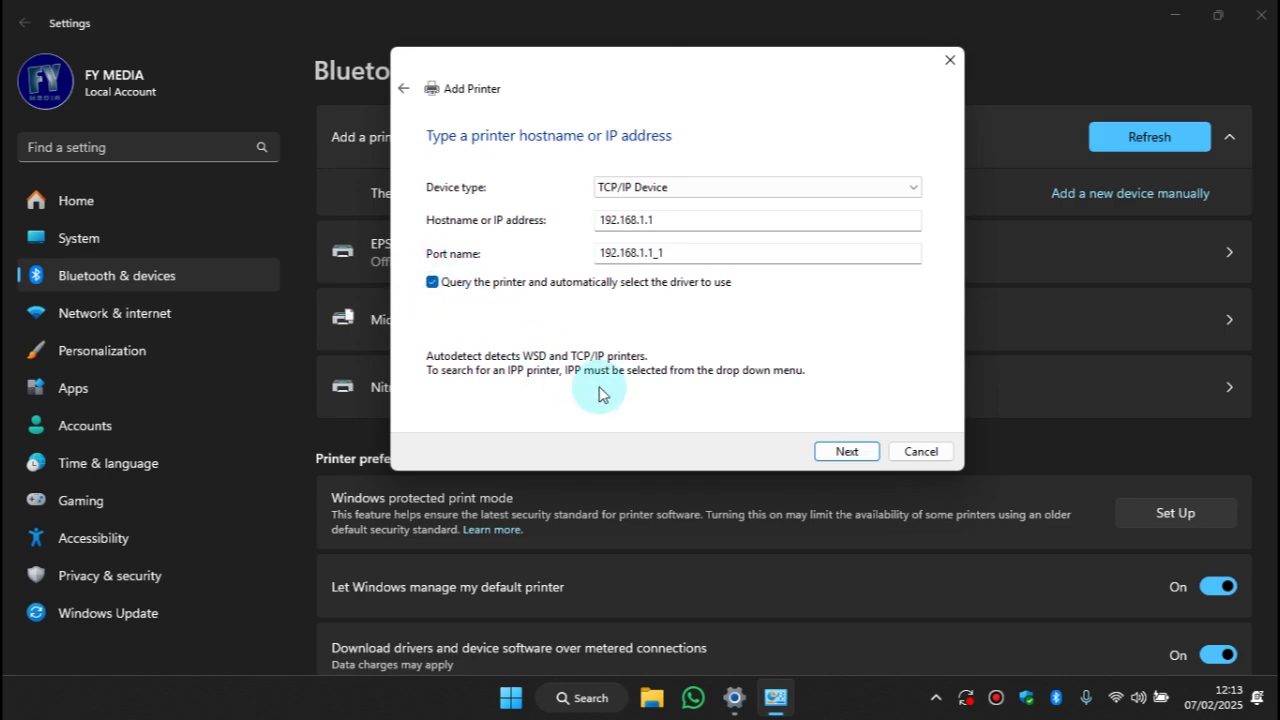
click(821, 450)
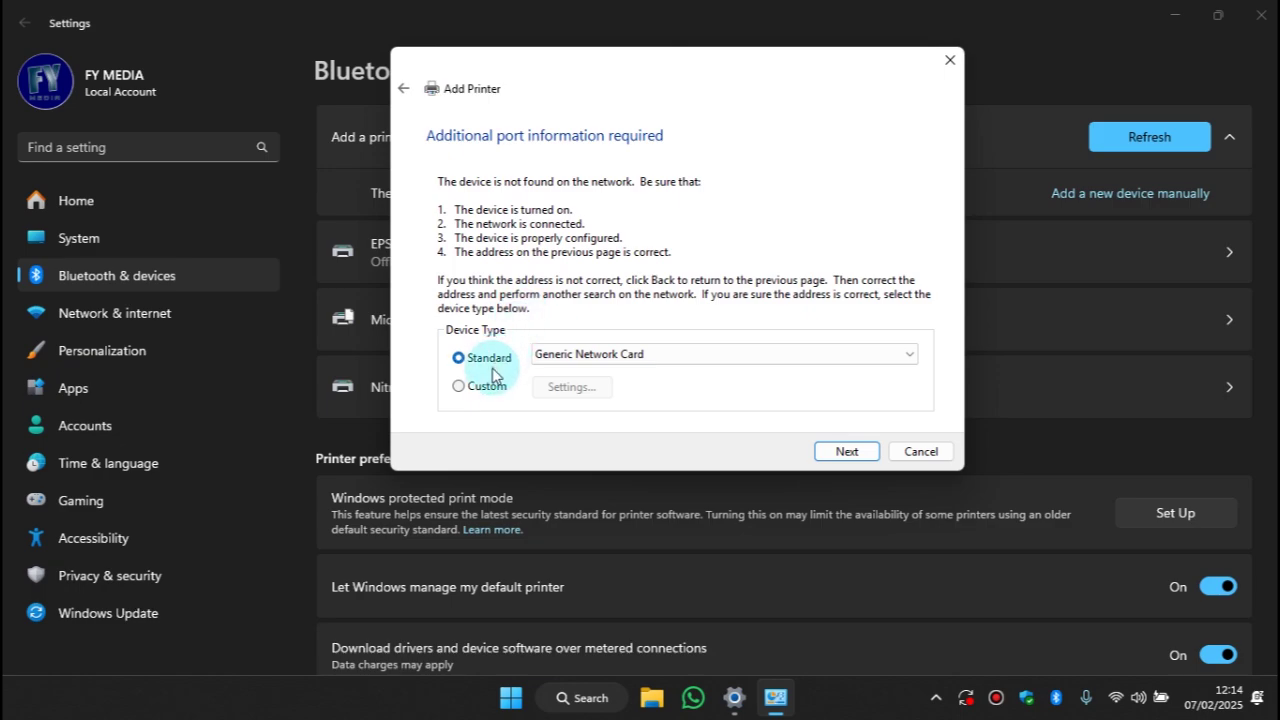
Set the port's device type to Custom, check its TCP/IP port settings without changing them, and proceed to driver selection.
click(466, 388)
click(572, 387)
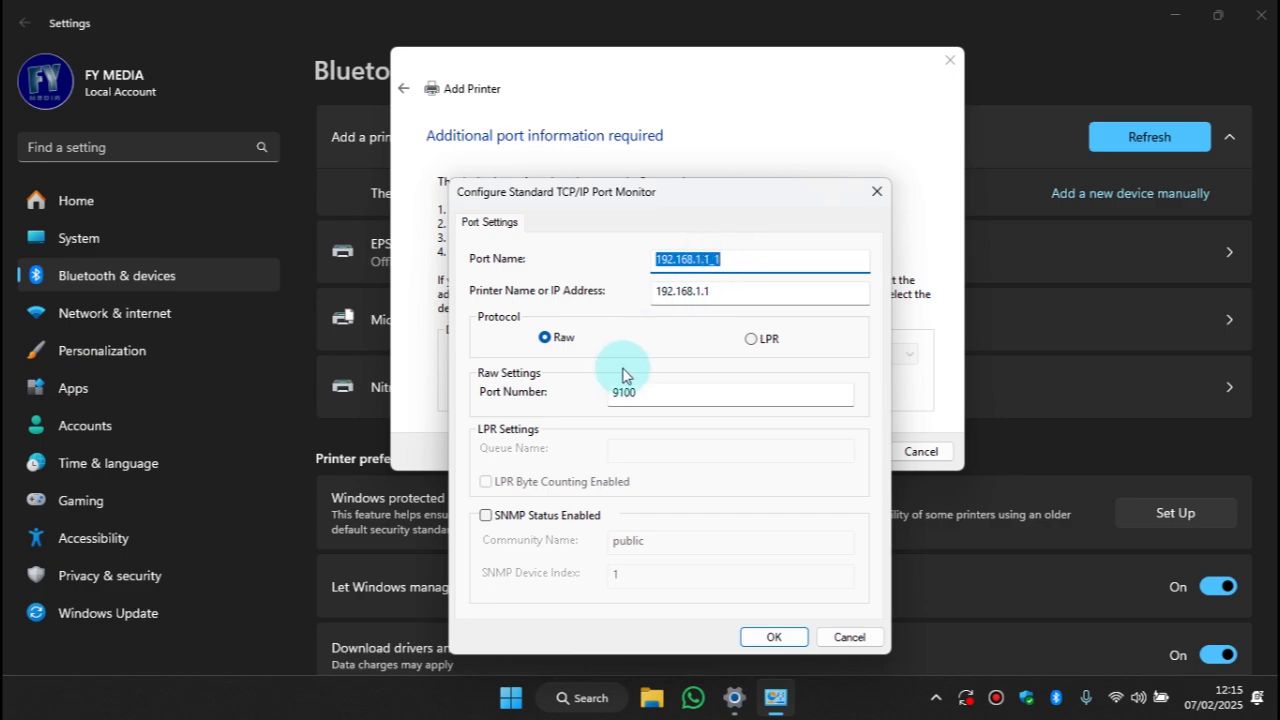
click(677, 259)
click(877, 191)
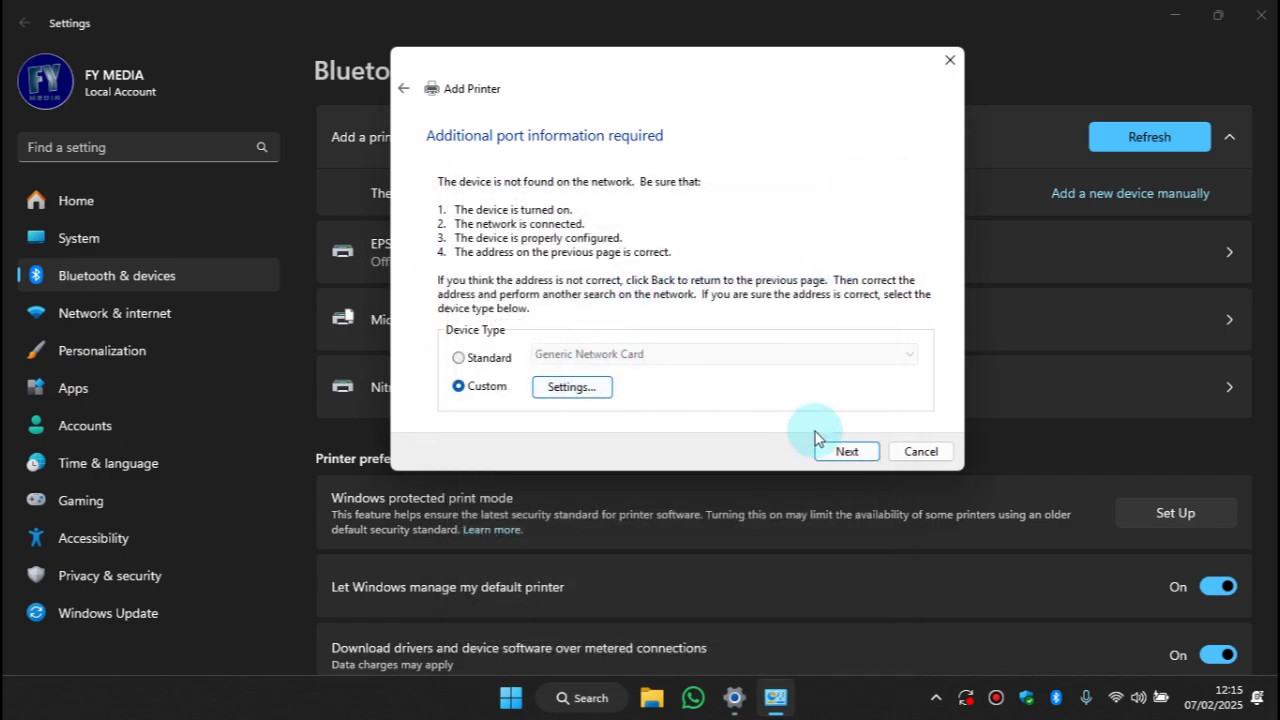
click(845, 452)
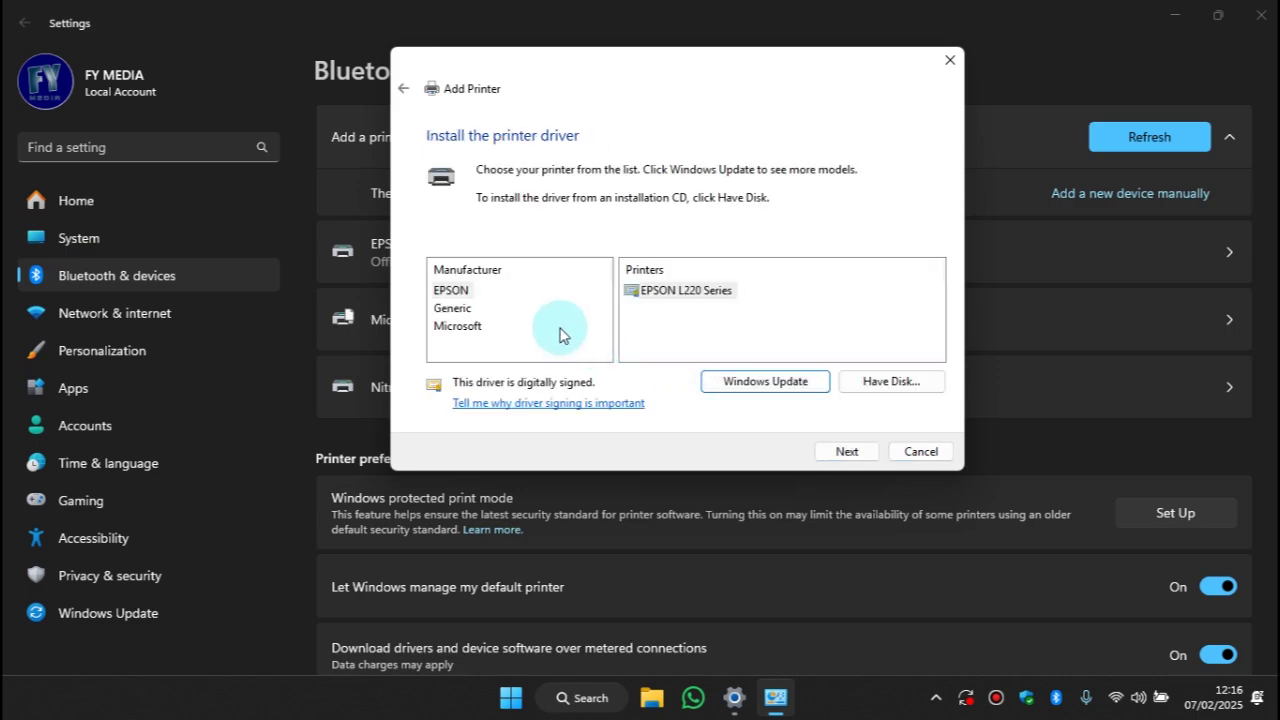
Select the EPSON L220 Series driver from manufacturer EPSON and keep using the currently installed driver.
click(453, 310)
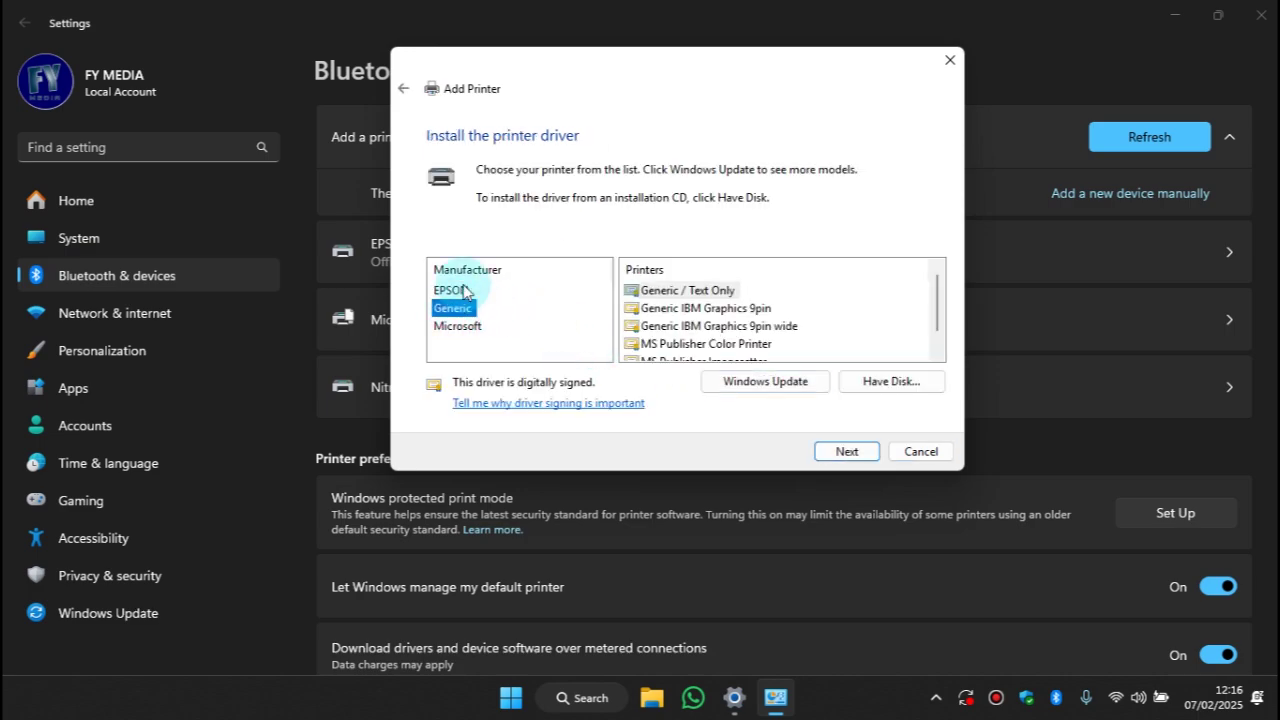
click(460, 292)
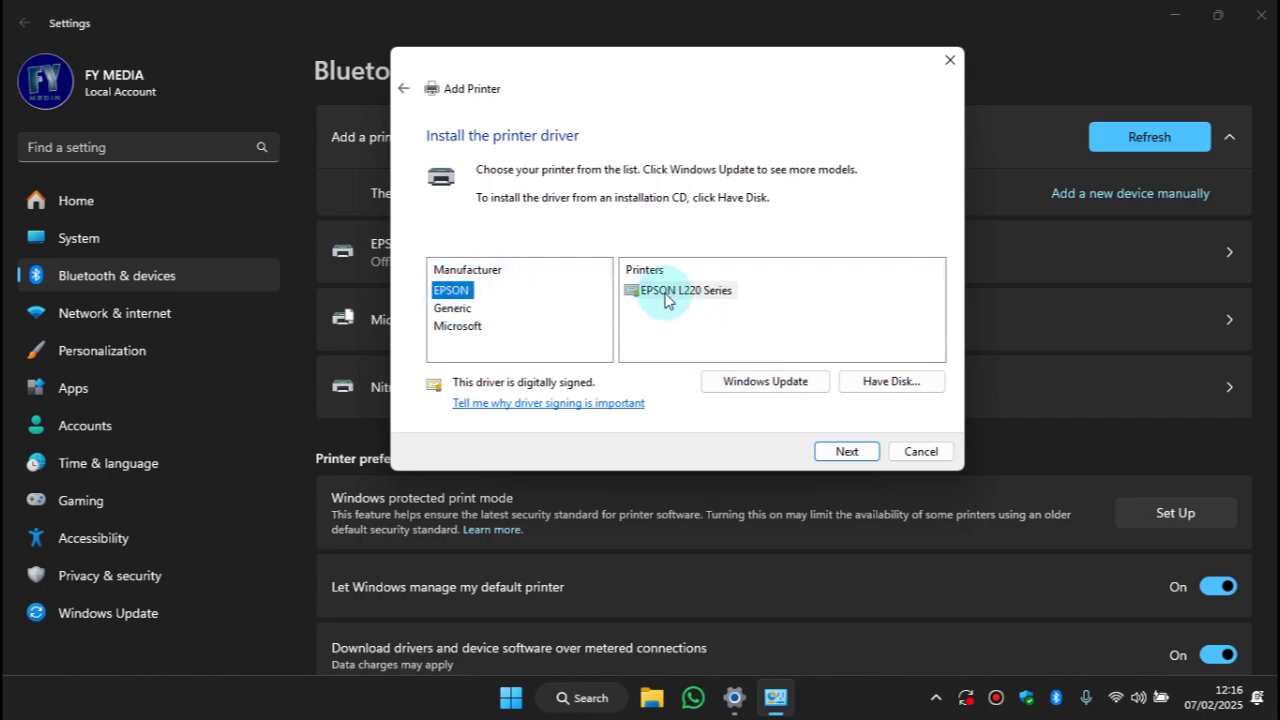
click(662, 297)
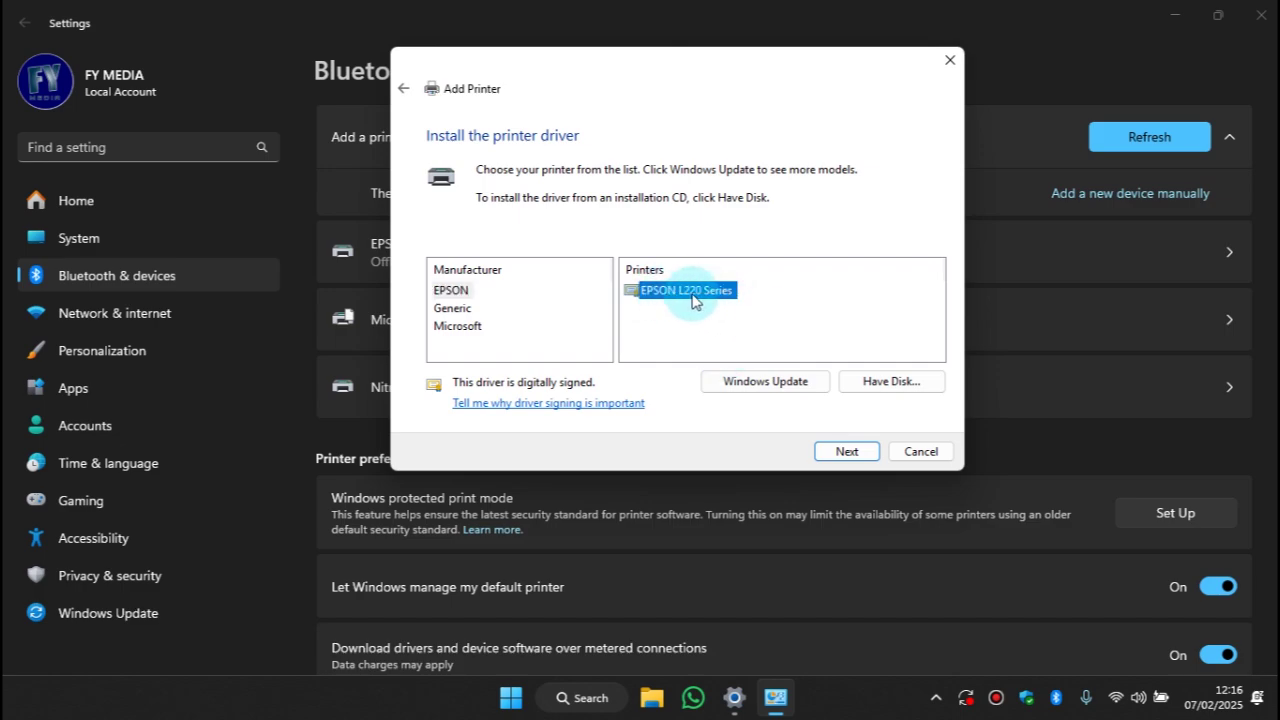
click(846, 451)
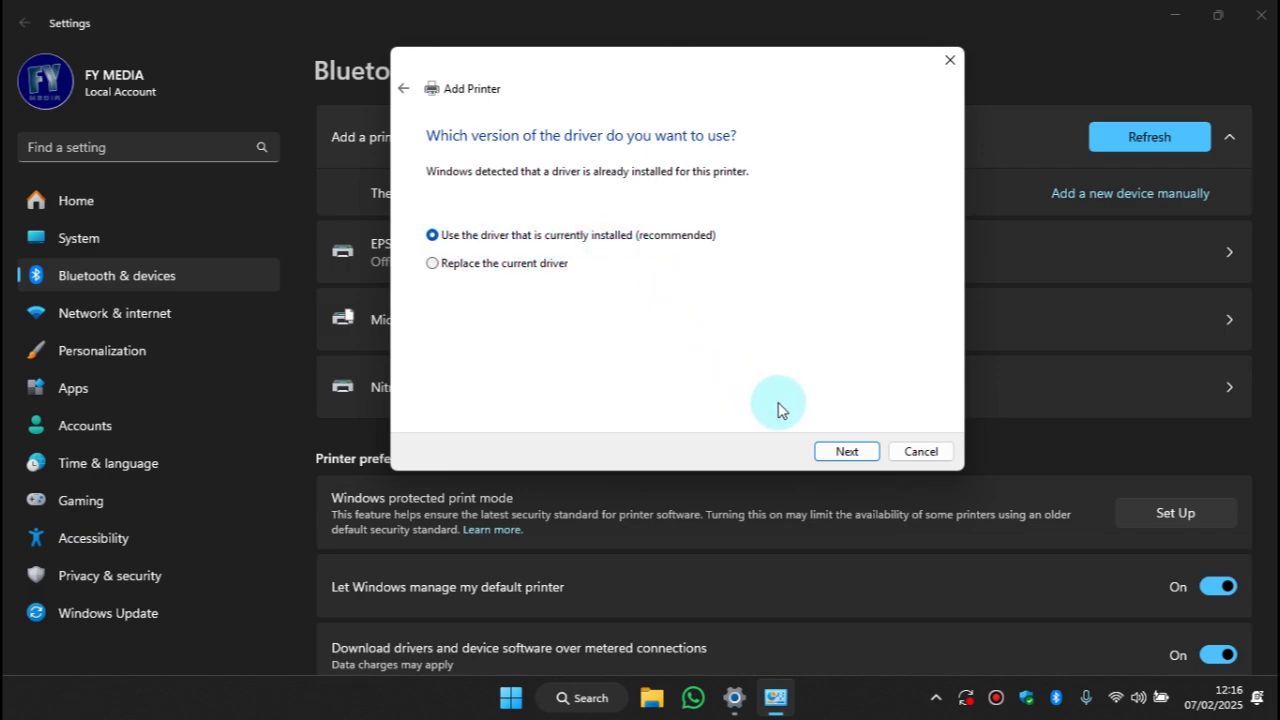
click(849, 450)
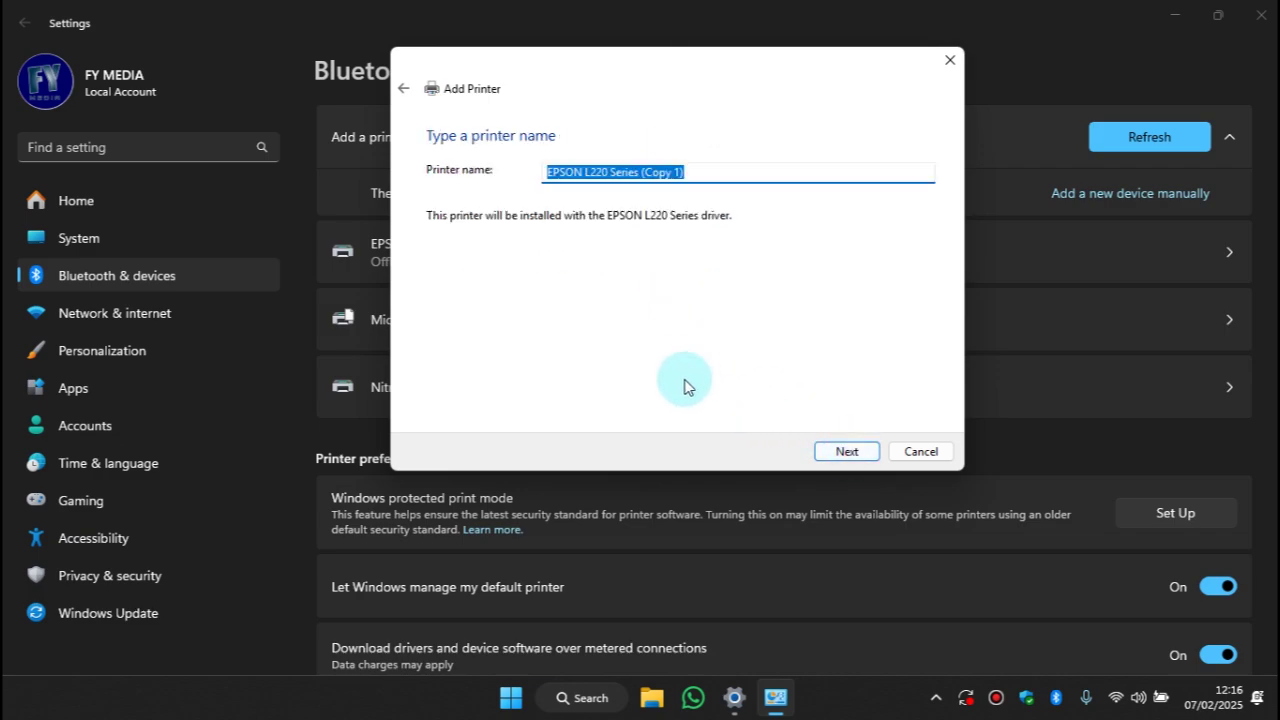
Name the new printer EPSON L220 WIFI and leave it unshared.
click(721, 170)
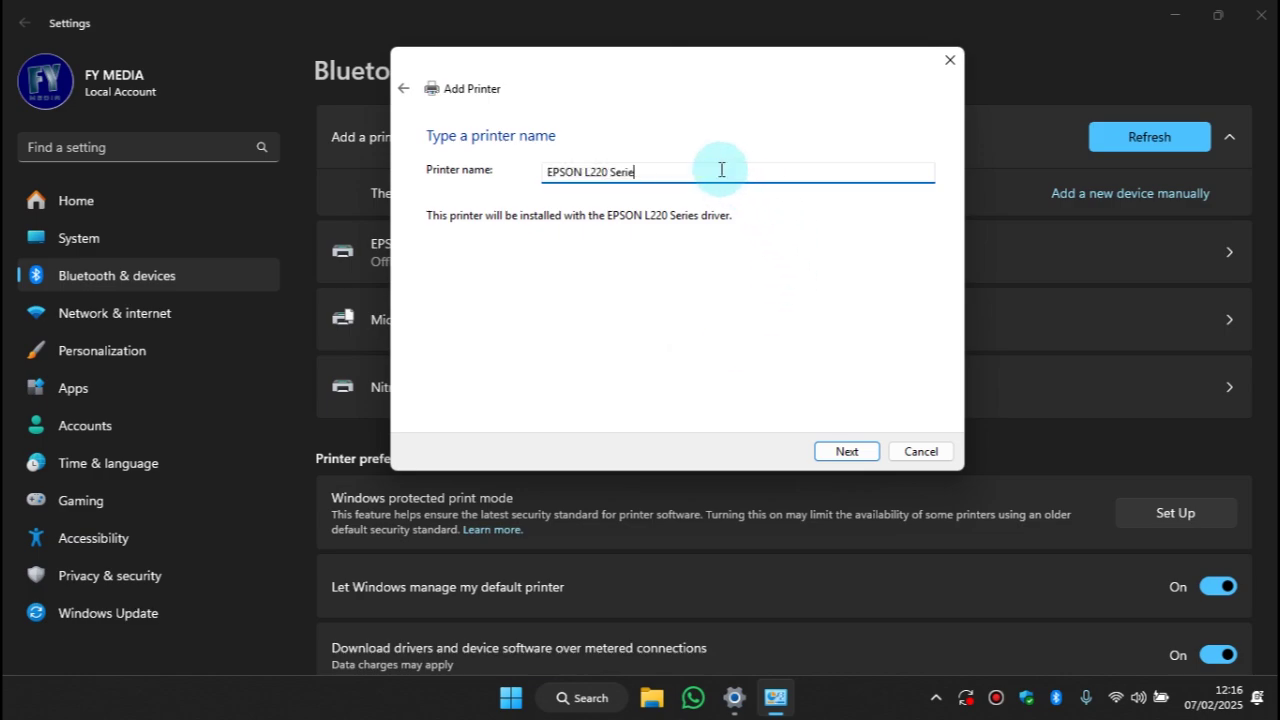
key(BackSpace)
key(BackSpace)
key(BackSpace)
key(BackSpace)
key(BackSpace)
text(WIFI)
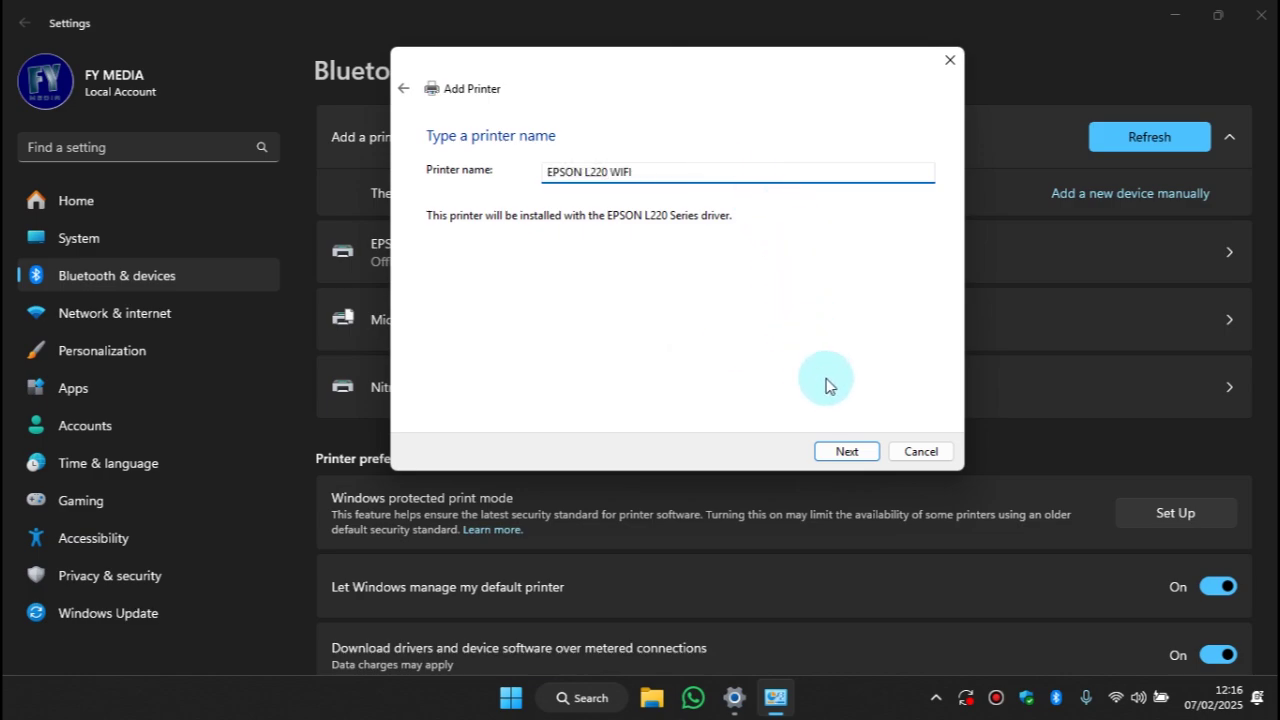
click(849, 451)
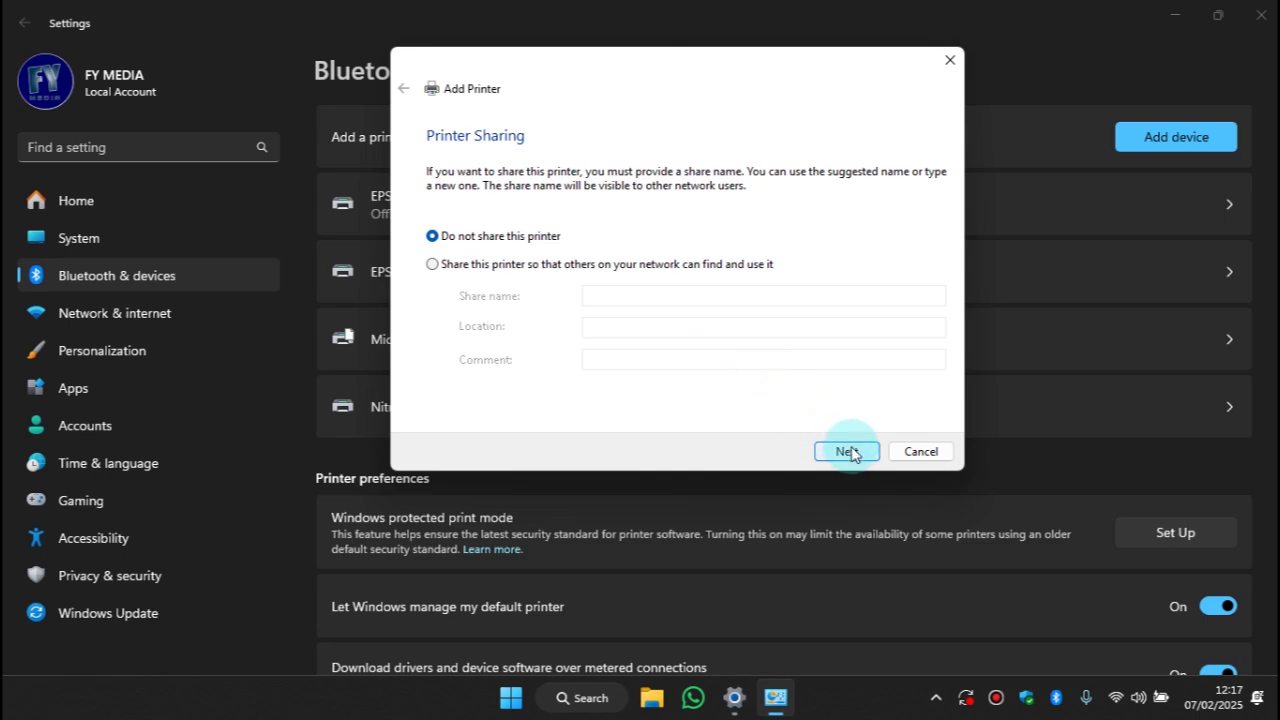
click(846, 452)
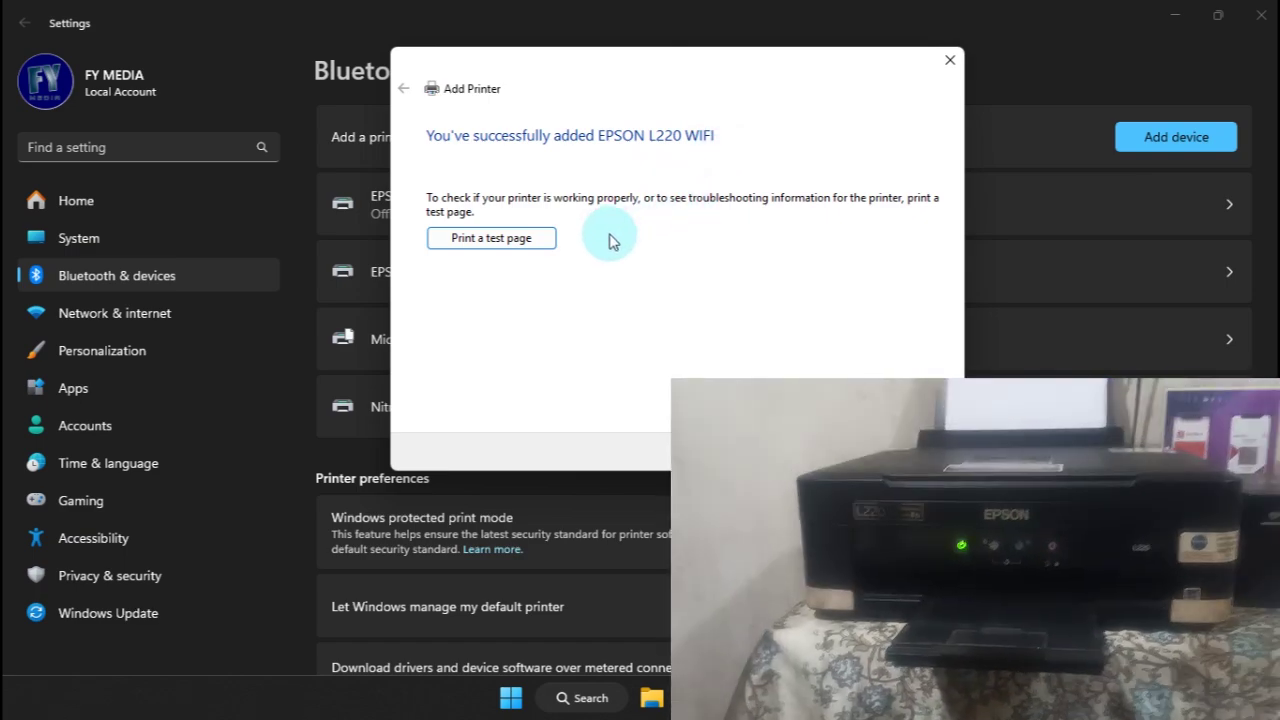
Print a test page to complete the printer setup, and open the settings page of EPSON L220 WIFI.
click(535, 248)
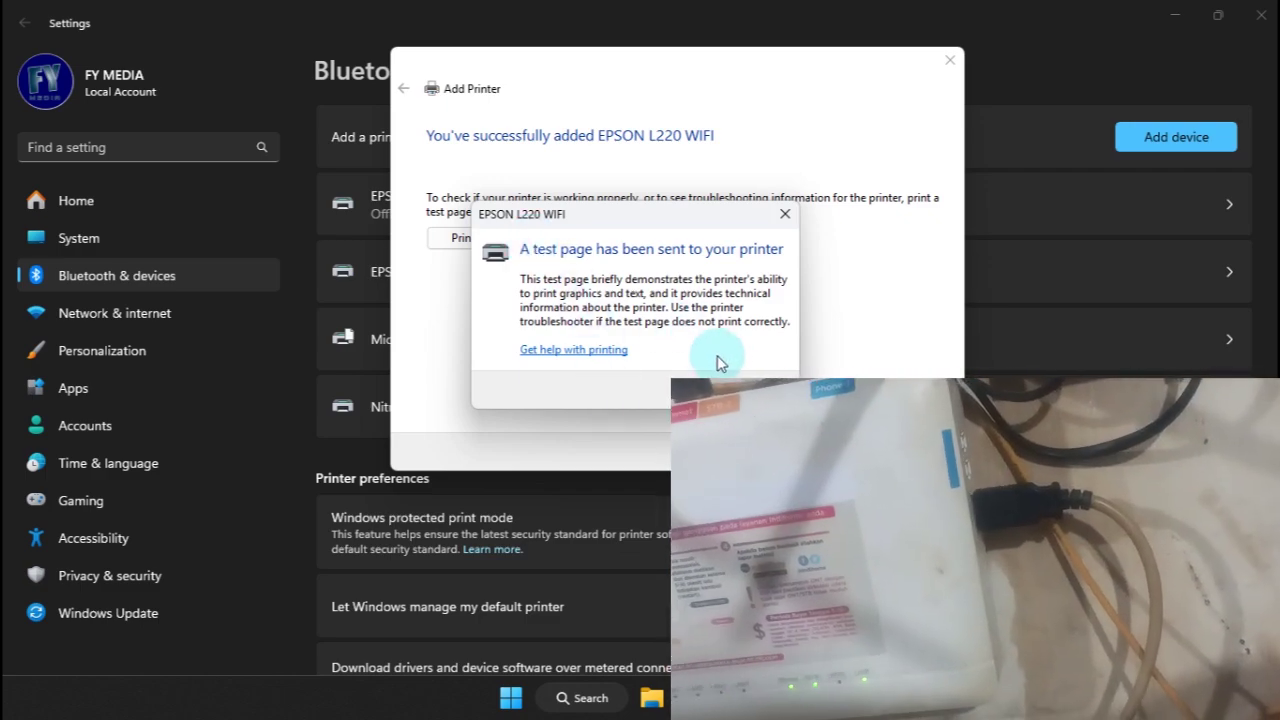
click(755, 388)
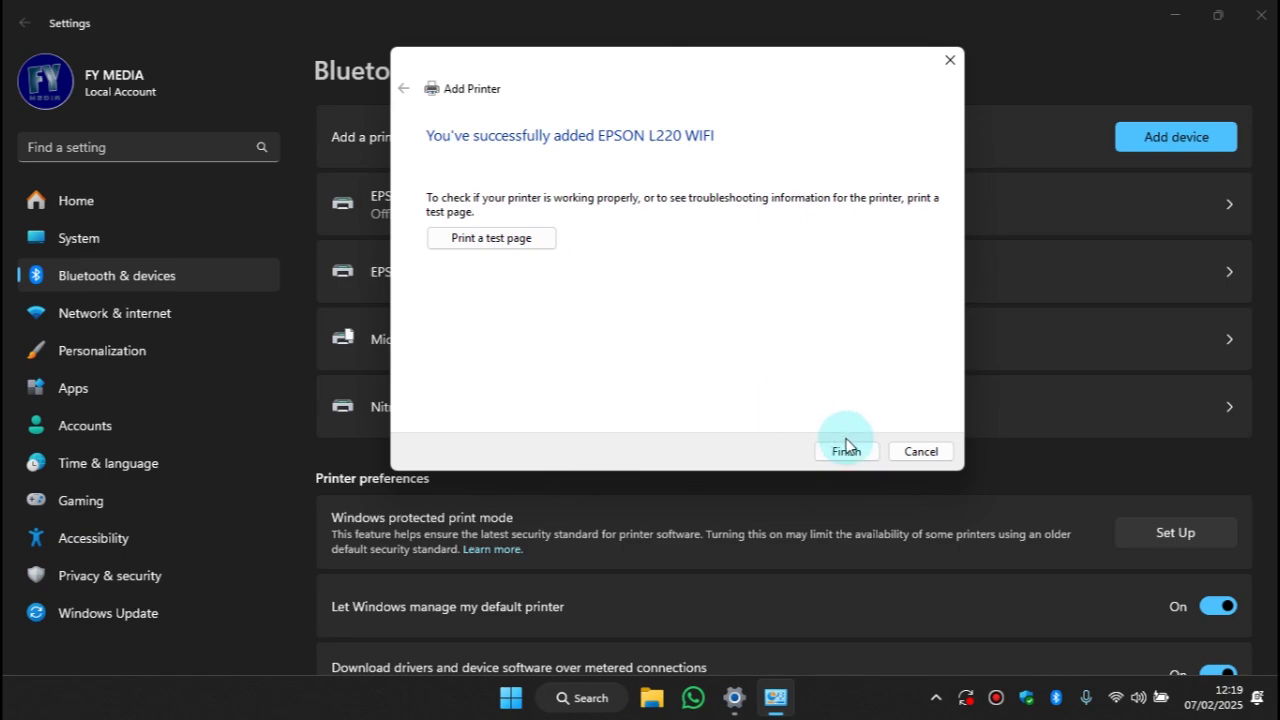
click(847, 452)
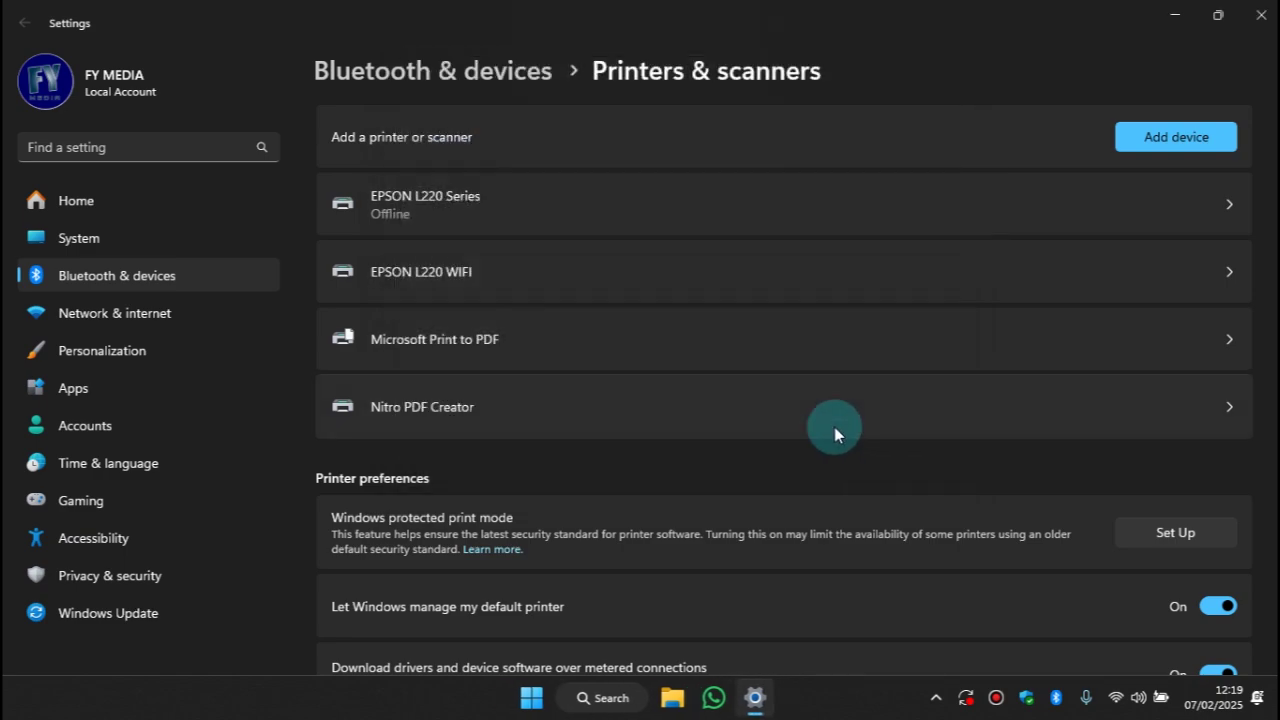
click(466, 275)
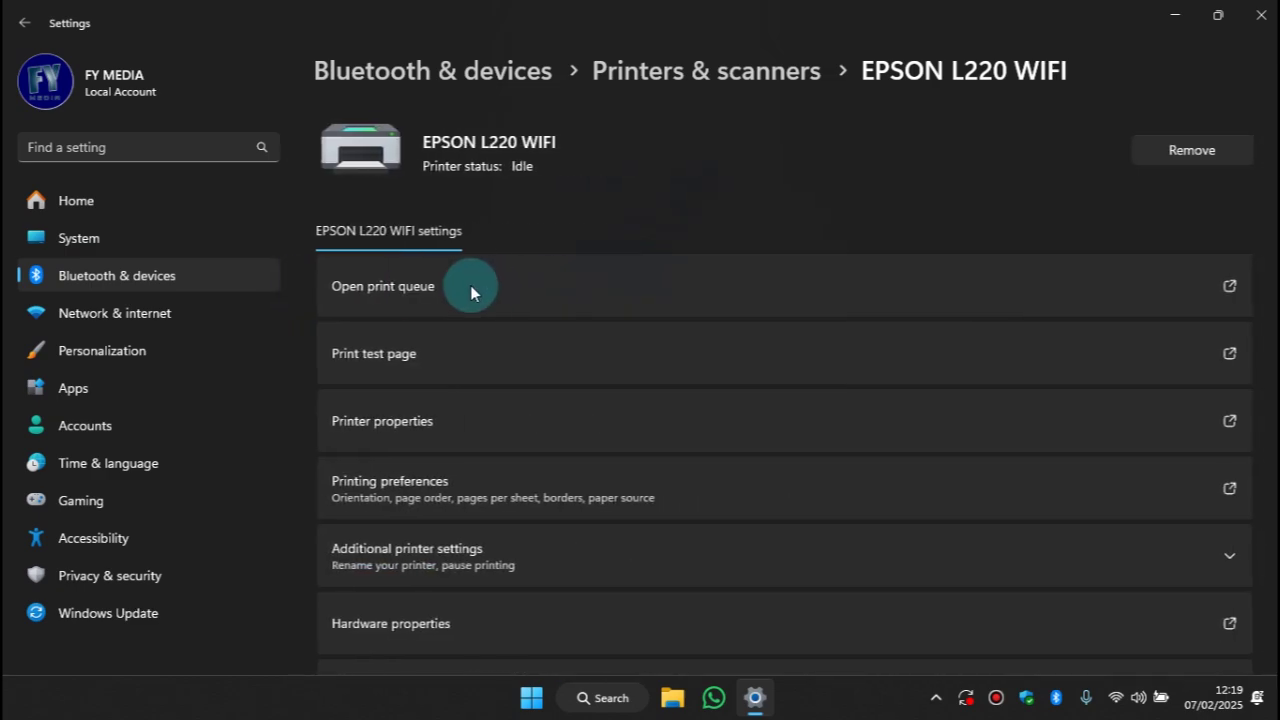